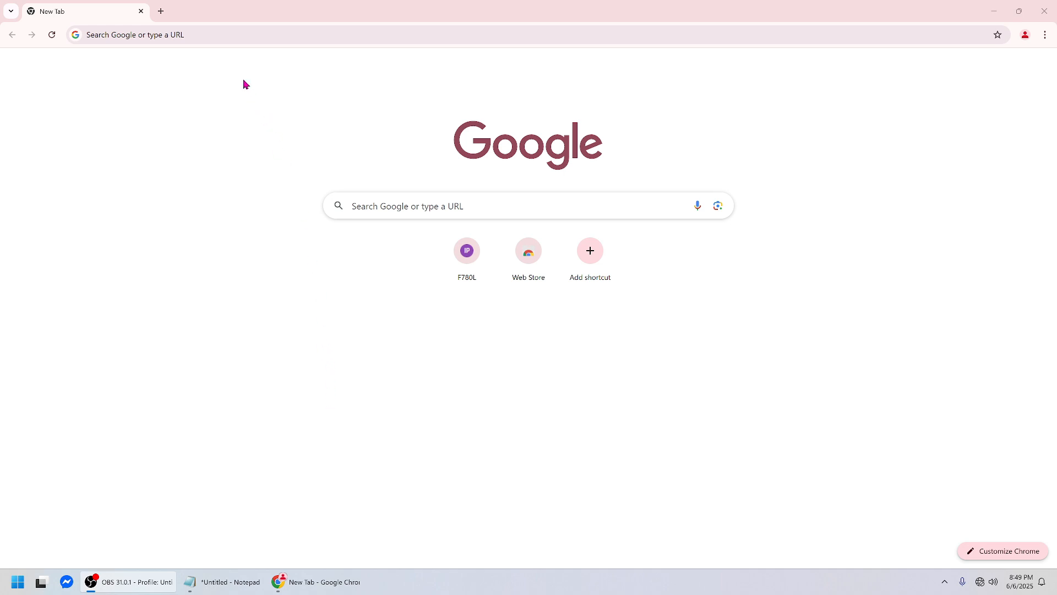
# Load the router login page at 192.168.1.1 in Chrome.
pyautogui.click(215, 34)
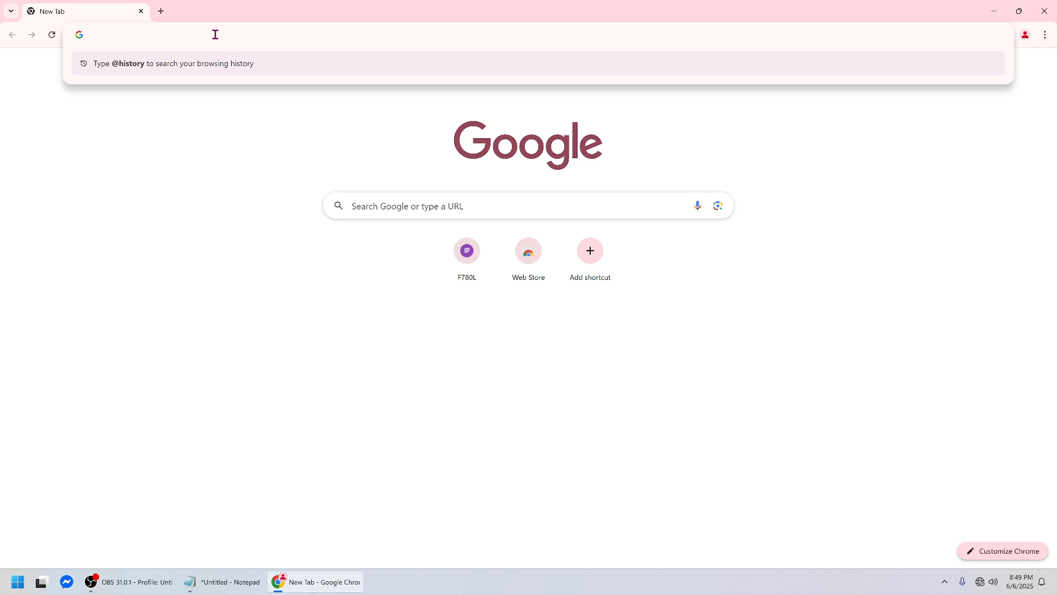
pyautogui.write('192.')
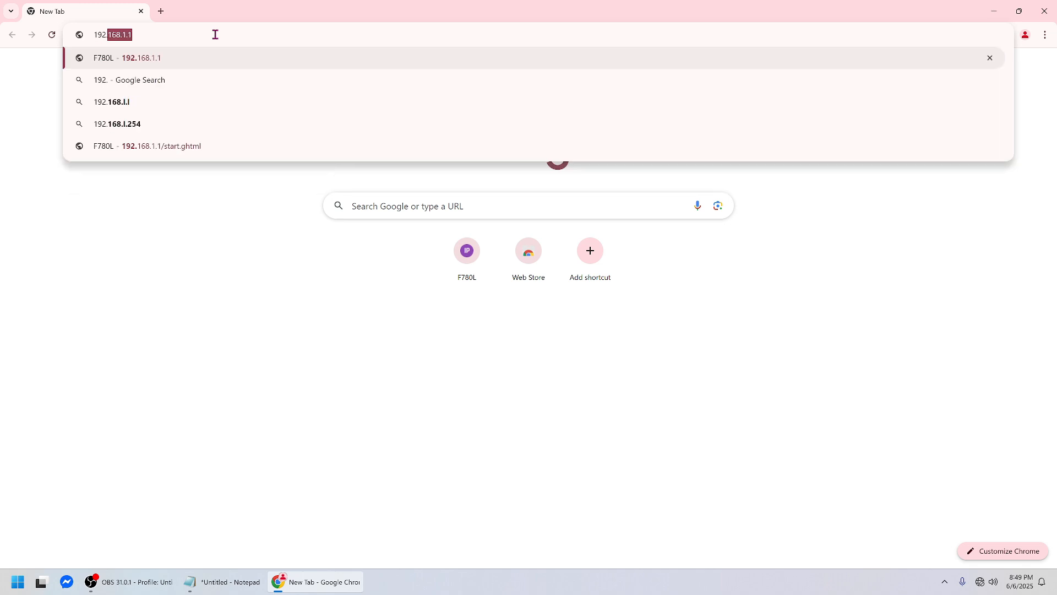
pyautogui.write('168.1.1')
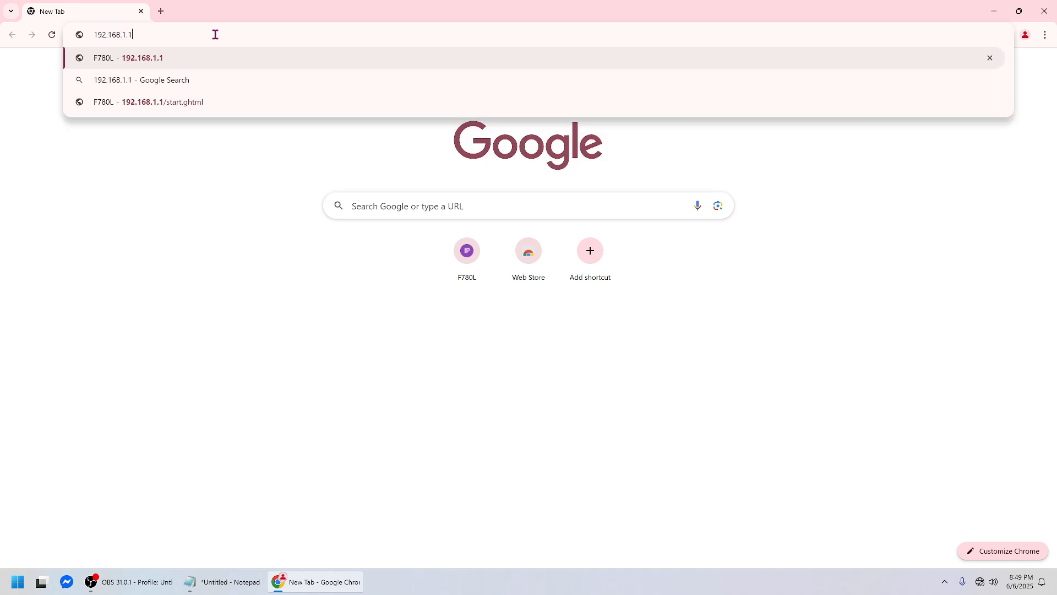
pyautogui.press('Return')
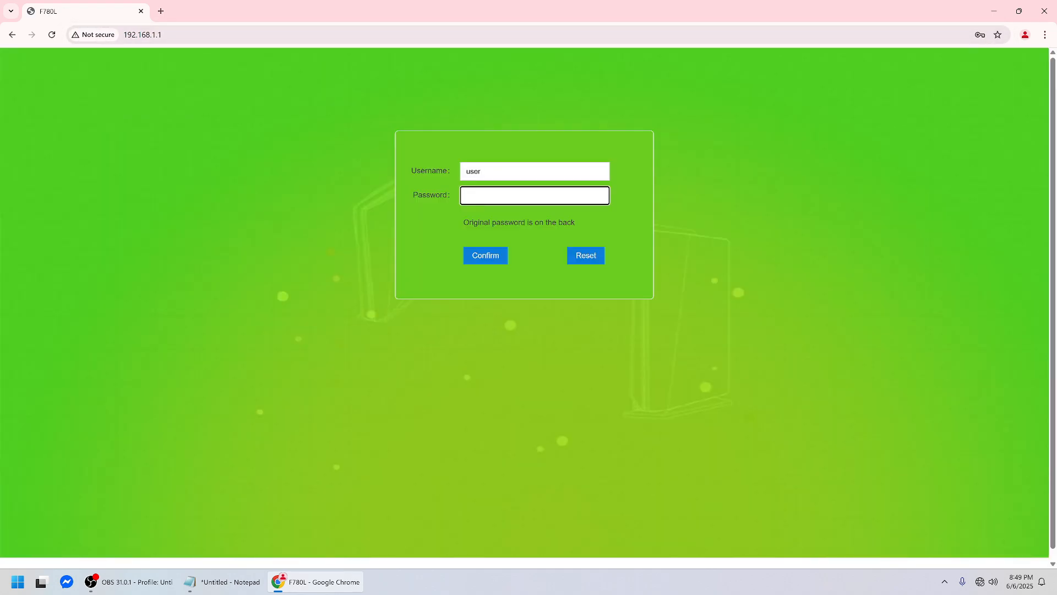
# Enter admin as the login username and place the credentials note beside the form.
pyautogui.hotkey('alt', 'Tab')
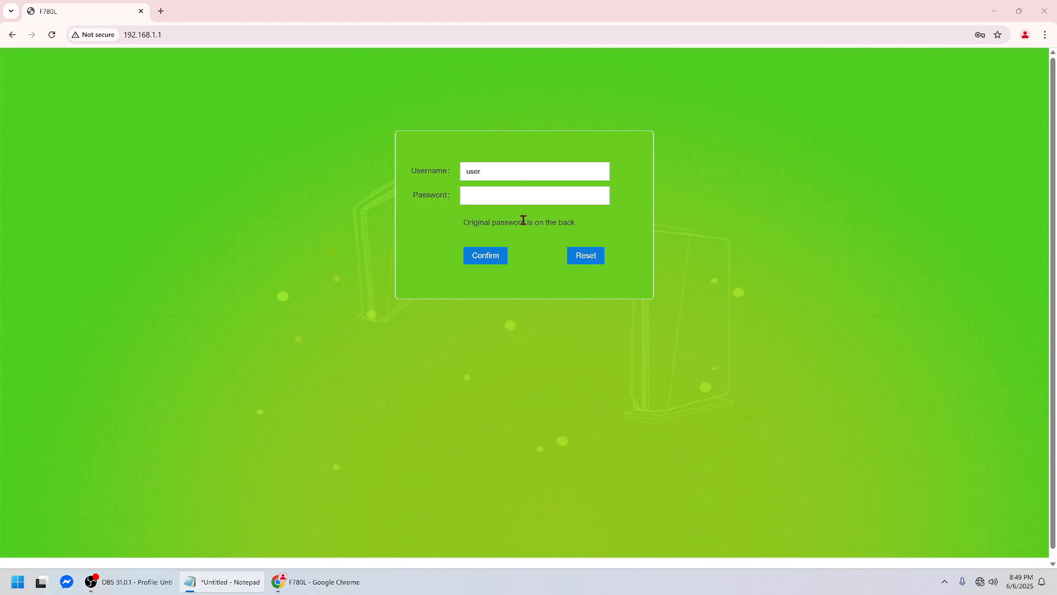
pyautogui.moveTo(505, 174); pyautogui.dragTo(458, 172)
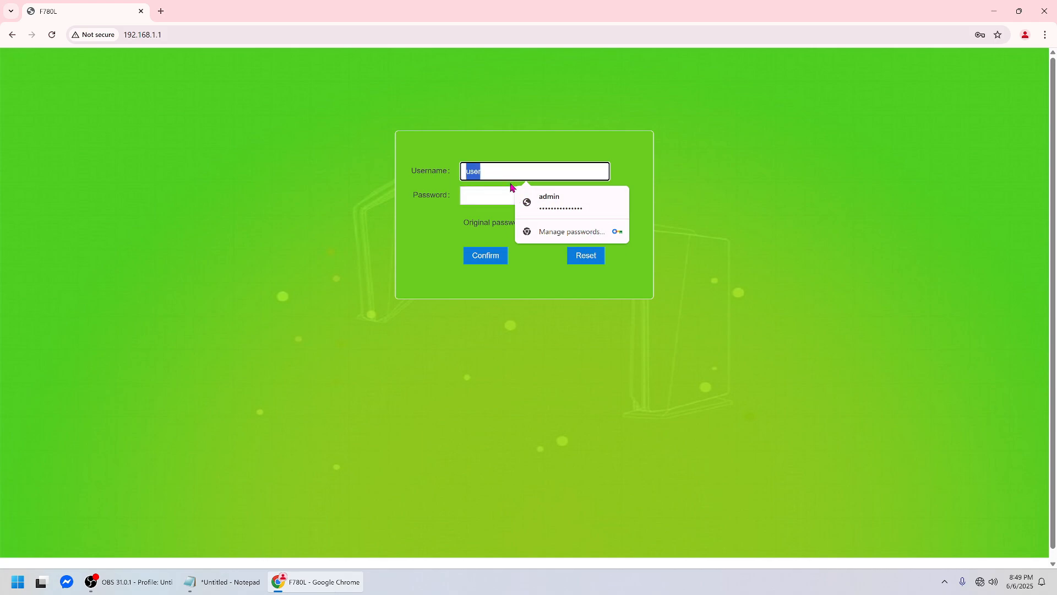
pyautogui.write('admin')
pyautogui.click(483, 198)
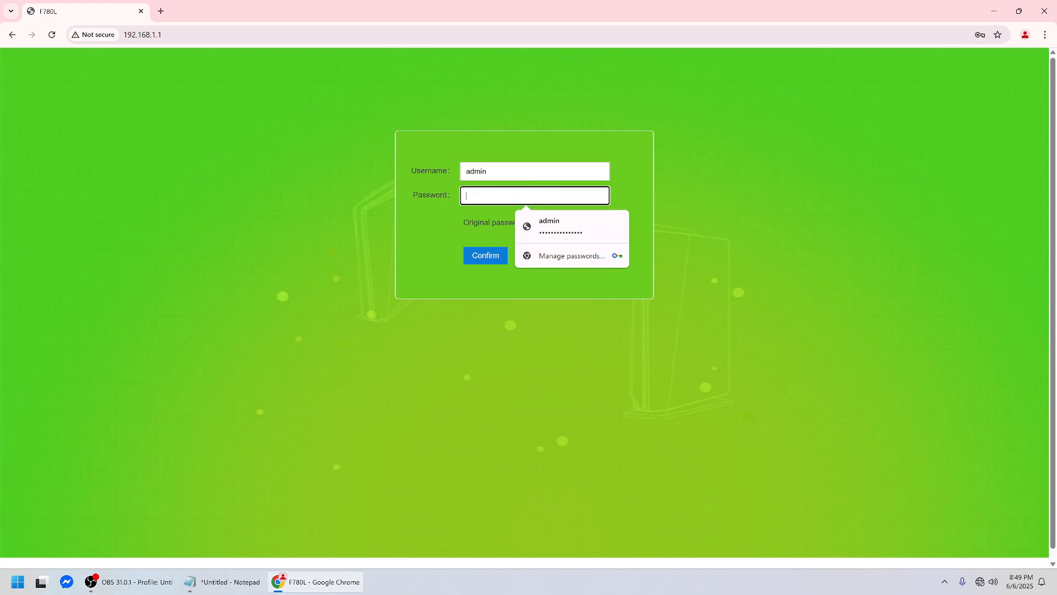
pyautogui.moveTo(1056, 308); pyautogui.dragTo(509, 298)
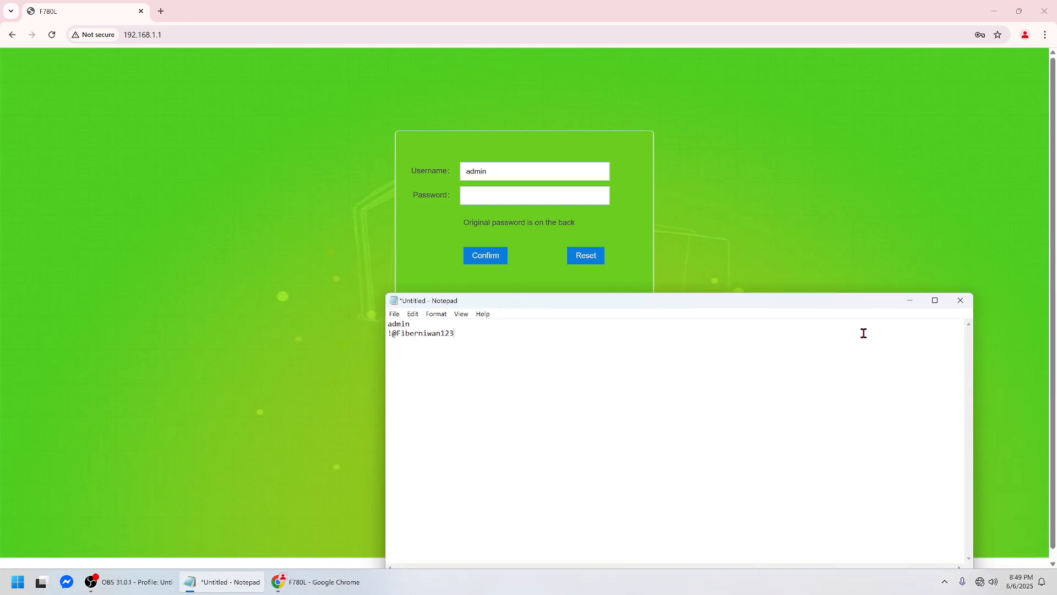
# Move Notepad to the right side and copy the router password from line 2.
pyautogui.moveTo(972, 374); pyautogui.dragTo(615, 385)
pyautogui.moveTo(512, 307); pyautogui.dragTo(864, 207)
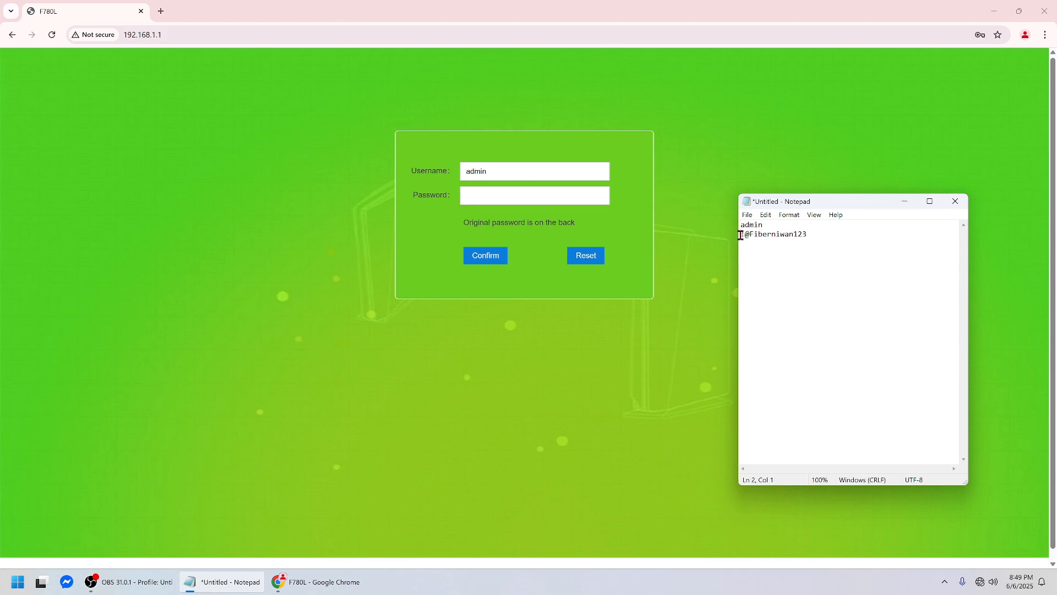
pyautogui.moveTo(742, 234); pyautogui.dragTo(811, 236)
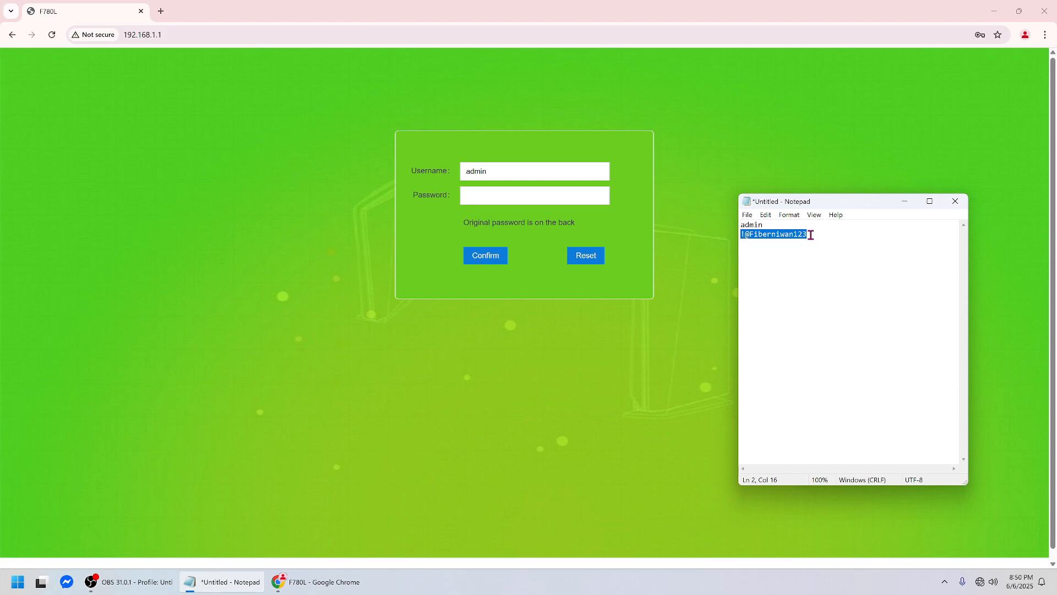
pyautogui.click(810, 235)
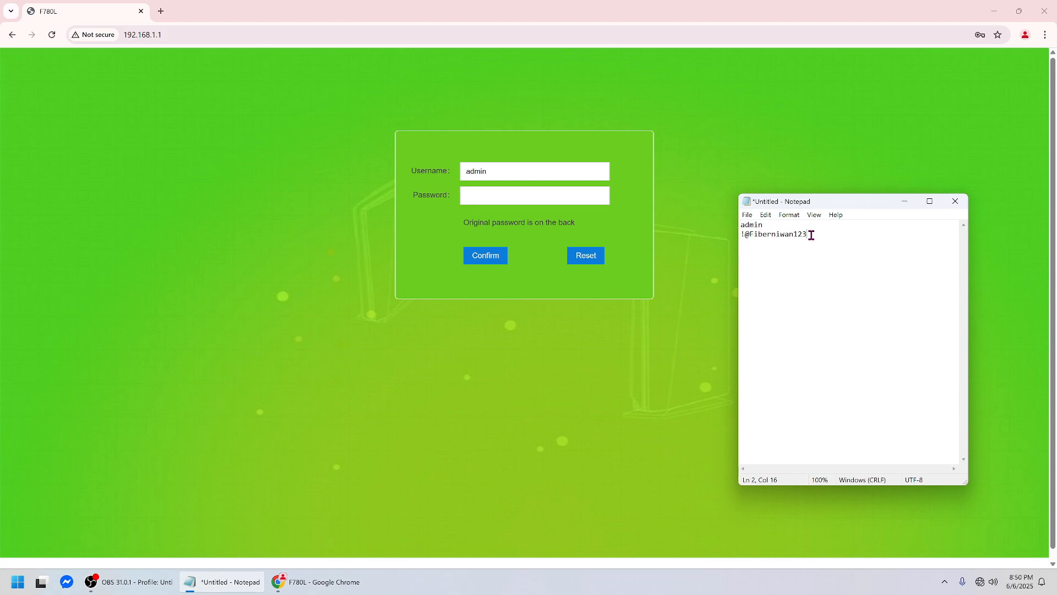
pyautogui.moveTo(811, 235); pyautogui.dragTo(741, 235)
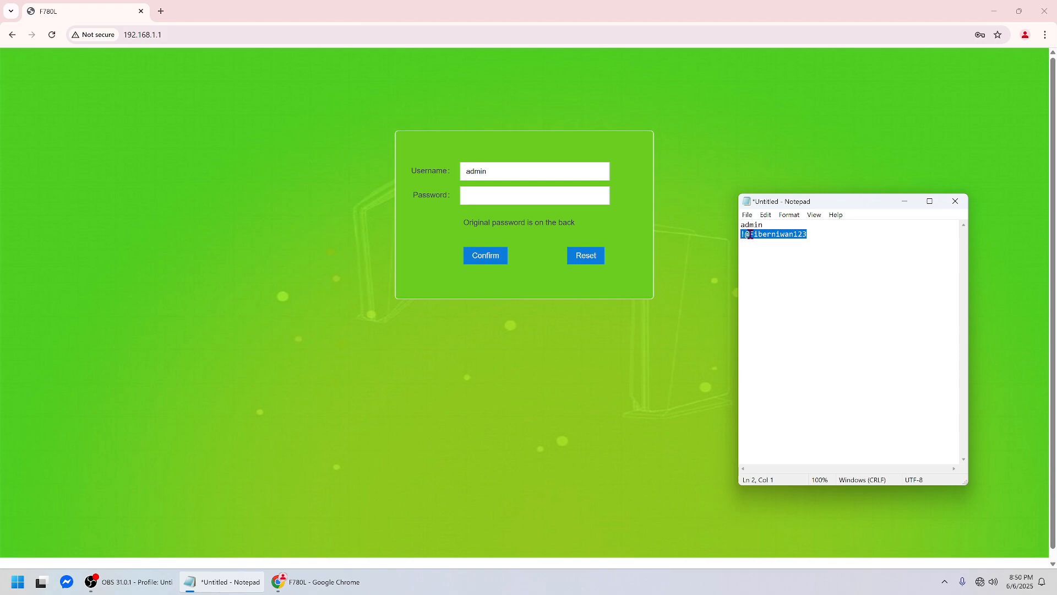
pyautogui.rightClick(748, 234)
pyautogui.click(771, 269)
# Paste the copied password and log in to the router as admin.
pyautogui.click(523, 197)
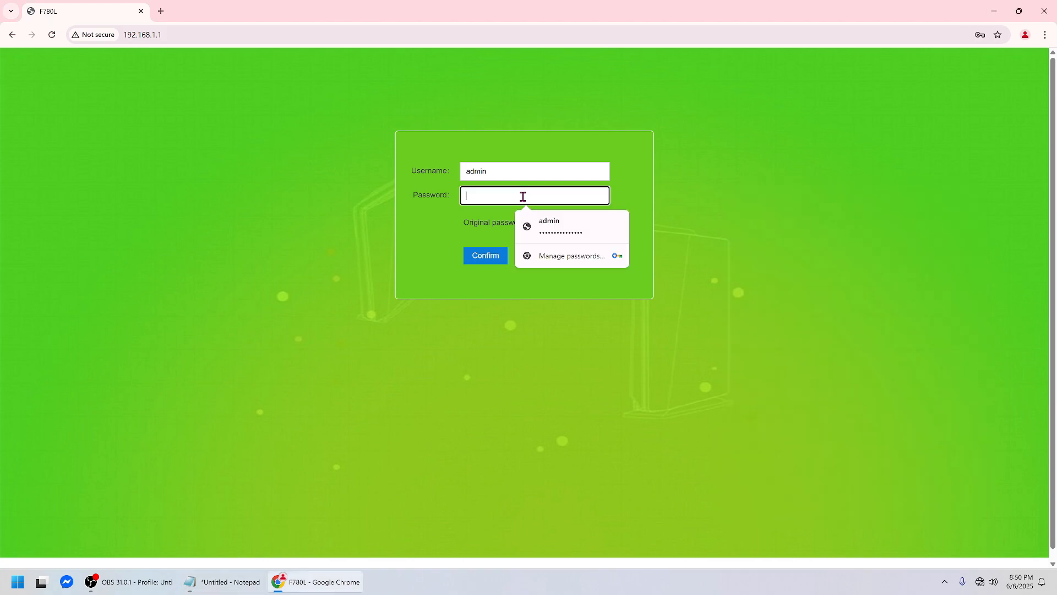
pyautogui.hotkey('ctrl', 'v')
pyautogui.click(490, 323)
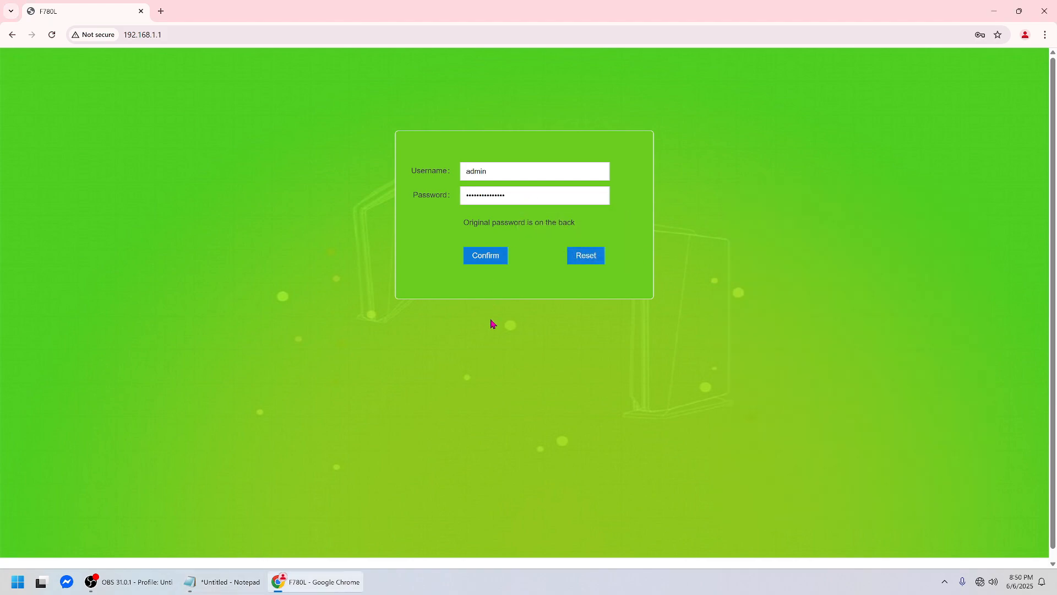
pyautogui.click(489, 261)
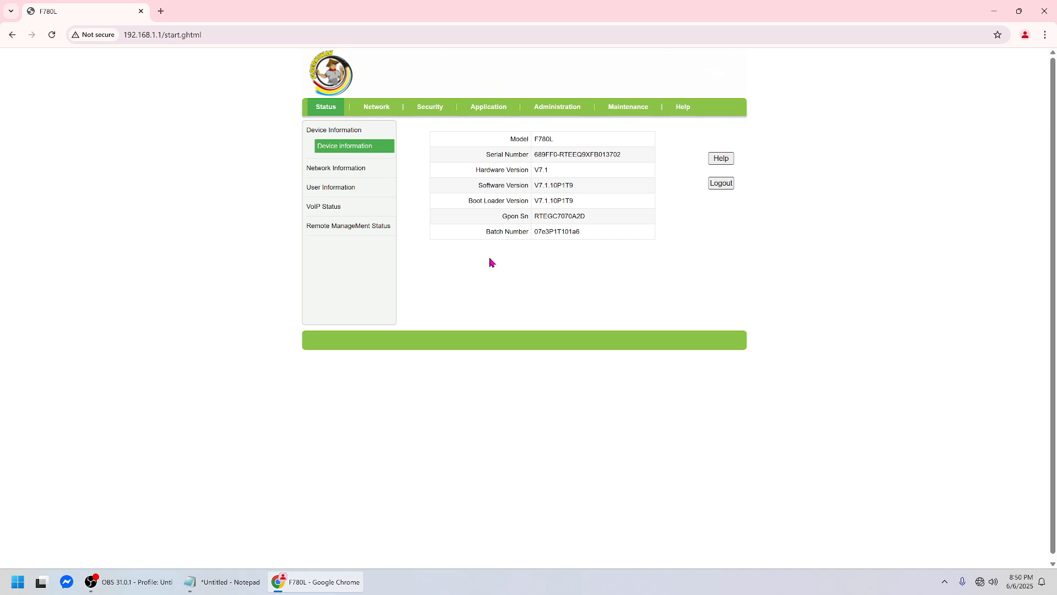
# Go to Network > WLAN > SSID Settings.
pyautogui.click(371, 114)
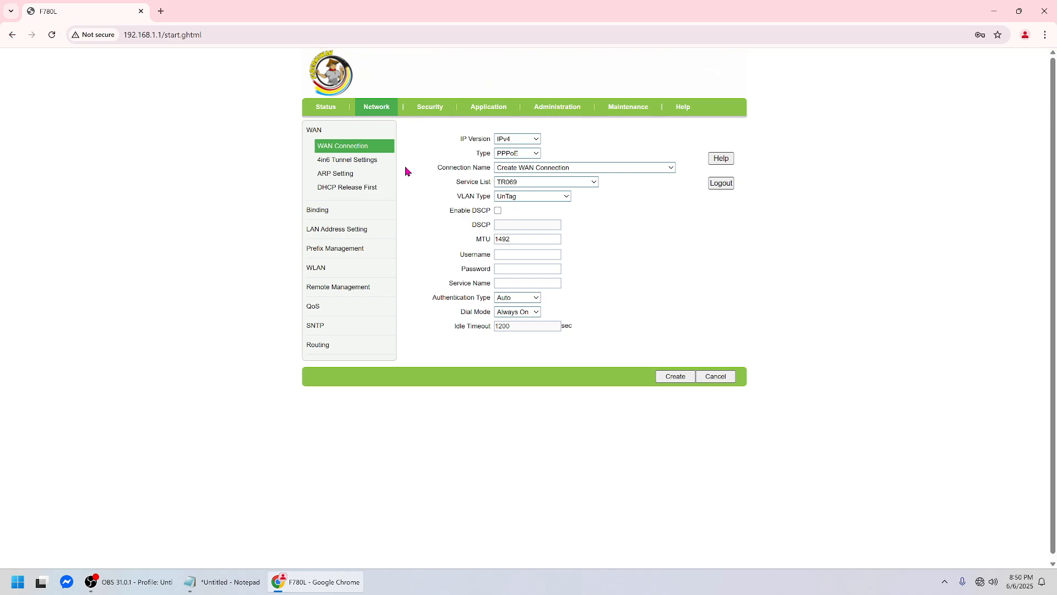
pyautogui.click(321, 273)
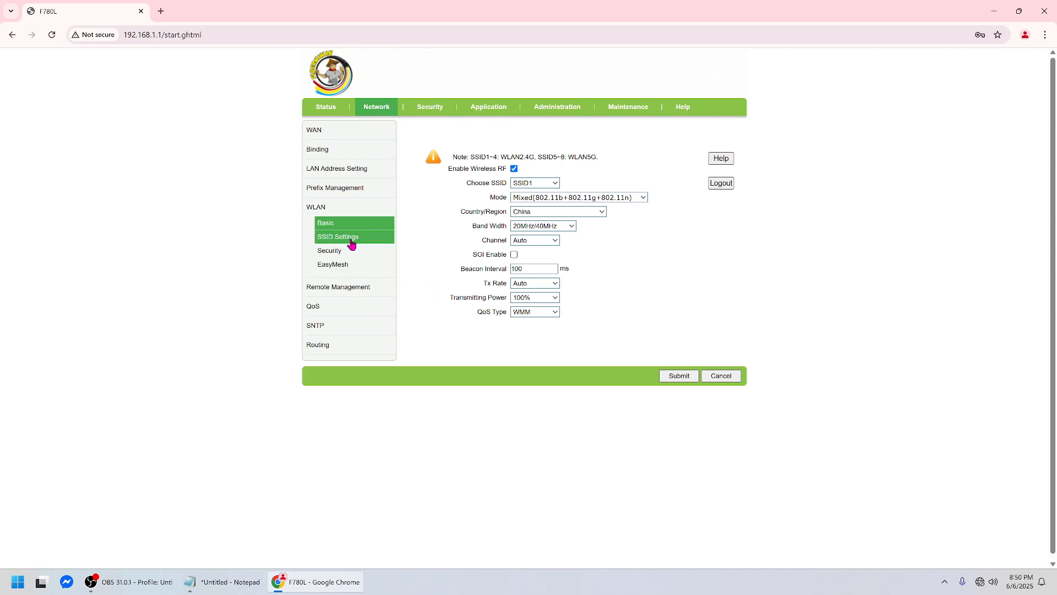
pyautogui.click(351, 243)
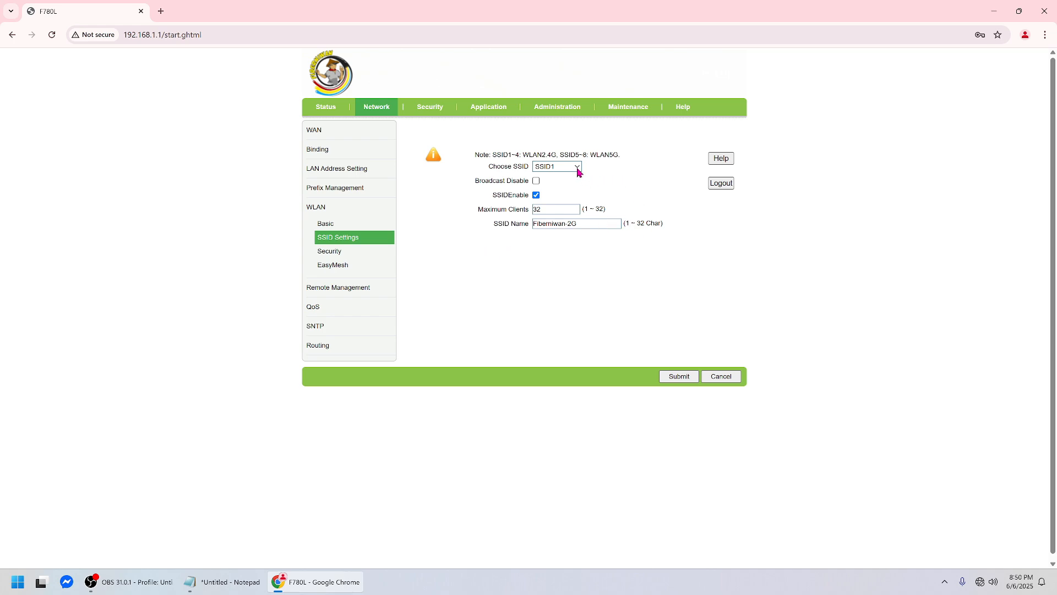
# Check the SSID list, keeping SSID1, noting SSID5–8 are the 5G networks.
pyautogui.click(578, 167)
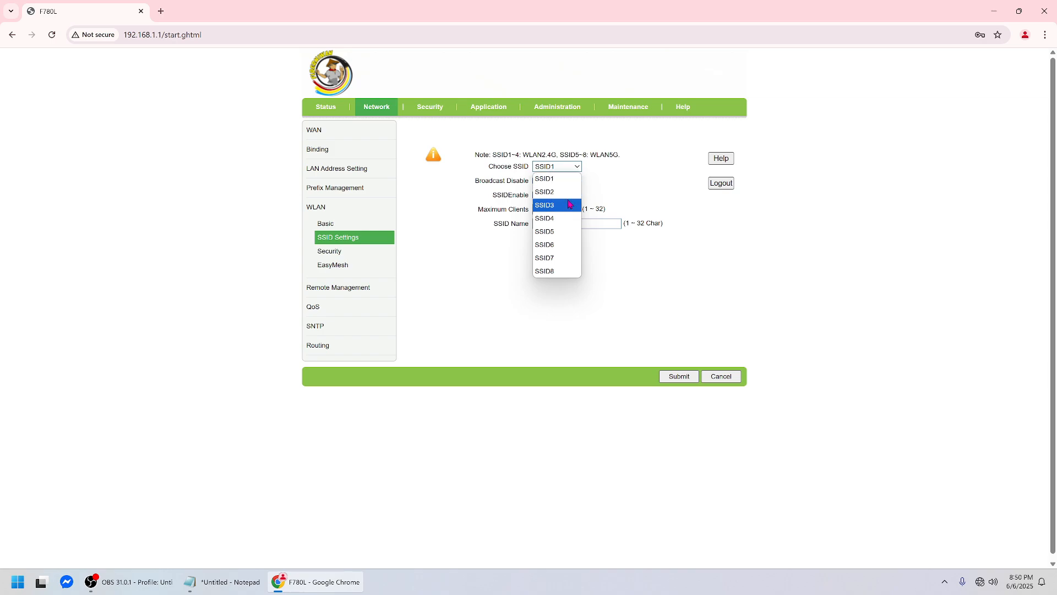
pyautogui.click(500, 162)
pyautogui.moveTo(494, 154)
pyautogui.mouseDown()
pyautogui.moveTo(520, 155)
pyautogui.moveTo(491, 154)
pyautogui.mouseUp()
pyautogui.click(557, 153)
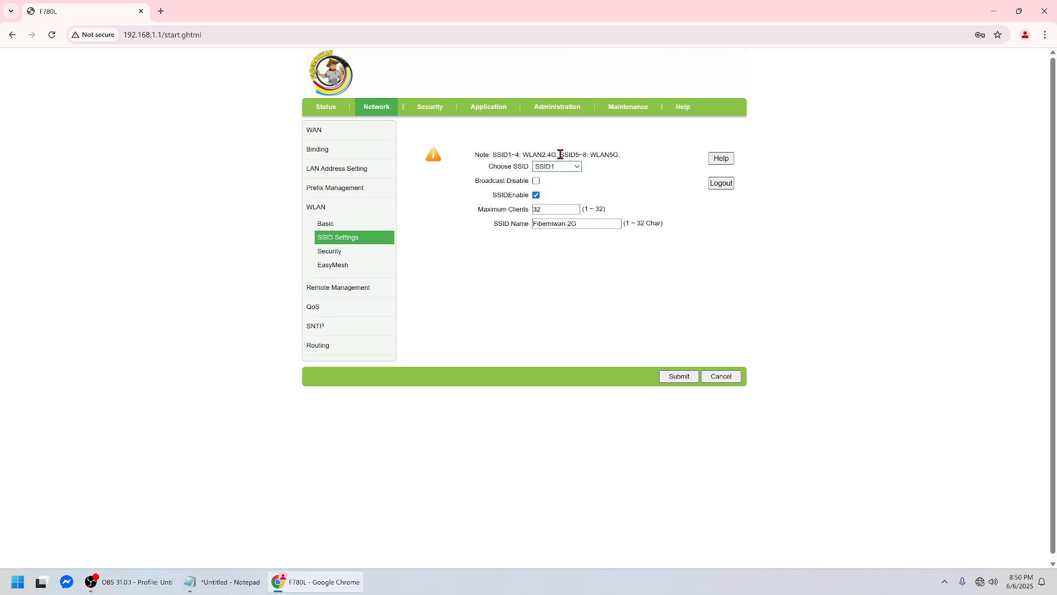
pyautogui.moveTo(559, 155); pyautogui.dragTo(622, 154)
# Highlight SSID1's network name Fiberniwan-2G, then go to the WLAN Security page.
pyautogui.click(593, 225)
pyautogui.moveTo(593, 225); pyautogui.dragTo(532, 225)
pyautogui.click(588, 226)
pyautogui.click(588, 225)
pyautogui.moveTo(598, 224); pyautogui.dragTo(504, 224)
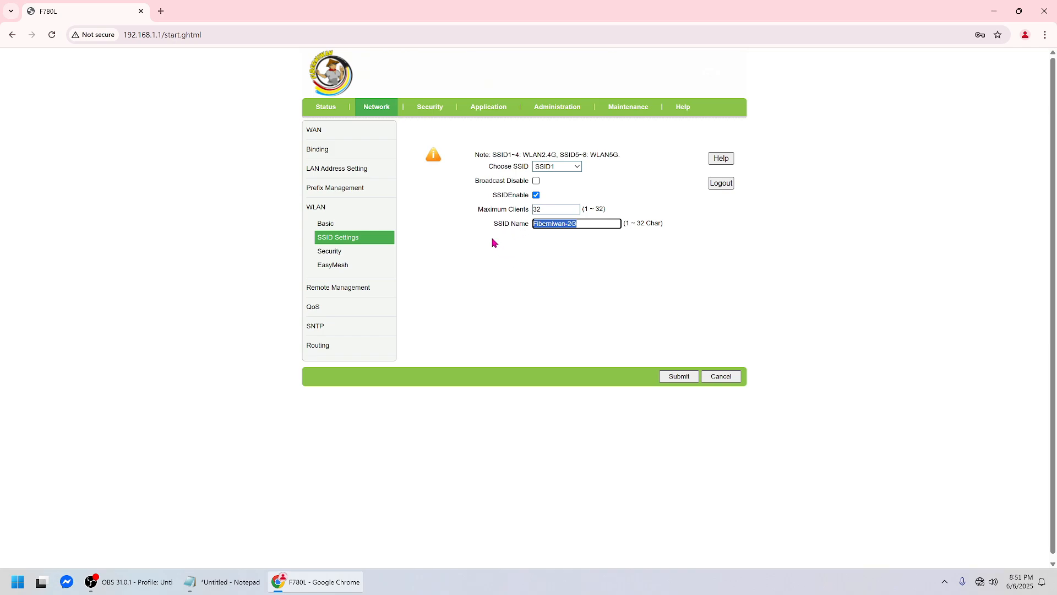
pyautogui.click(336, 253)
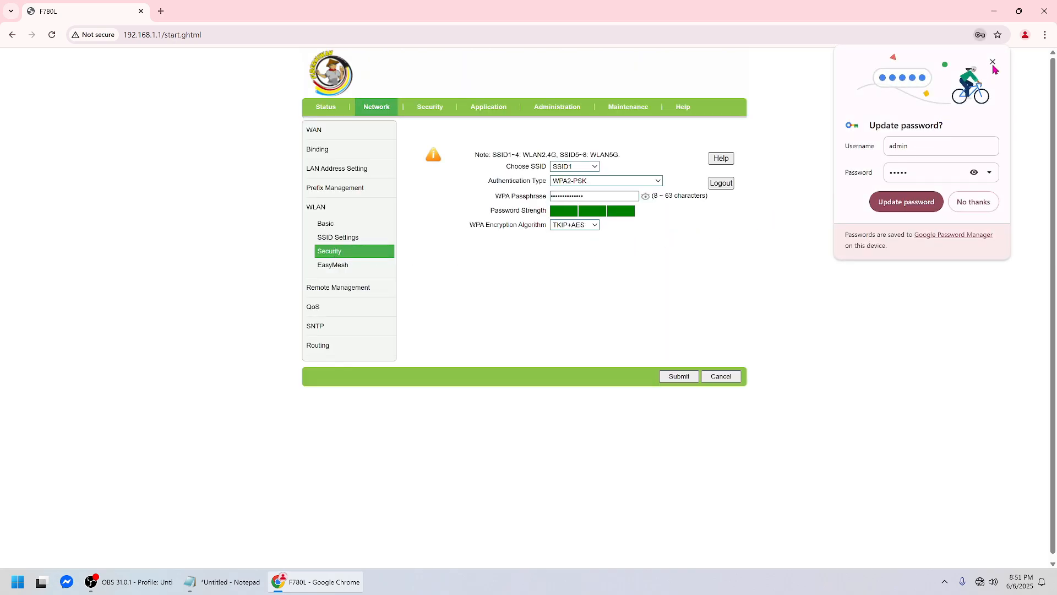
# Replace SSID1's WPA passphrase with a new strong passphrase and submit it.
pyautogui.click(993, 62)
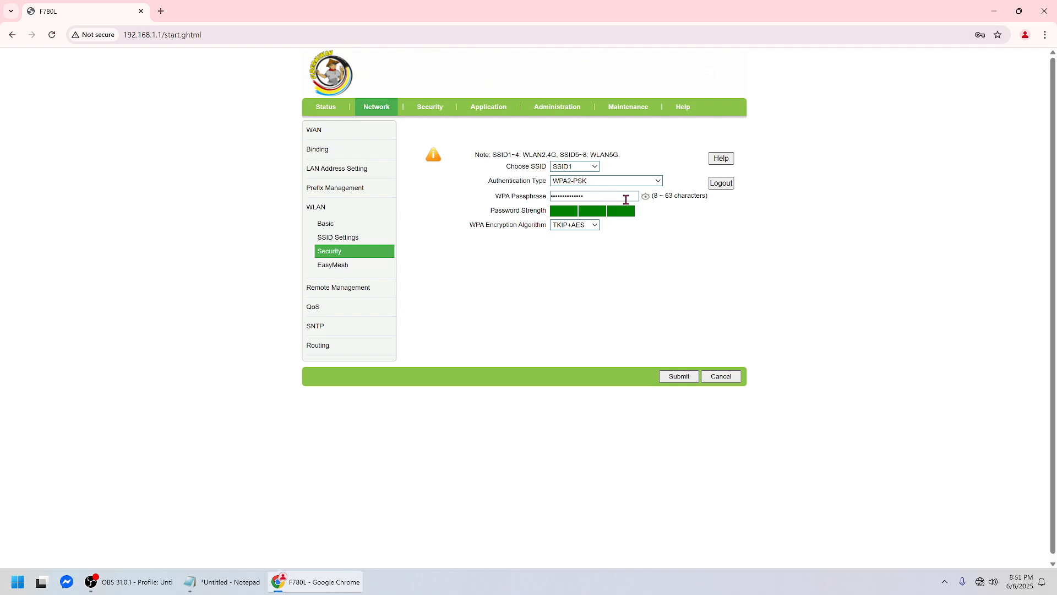
pyautogui.click(647, 200)
pyautogui.click(626, 197)
pyautogui.tripleClick(591, 197)
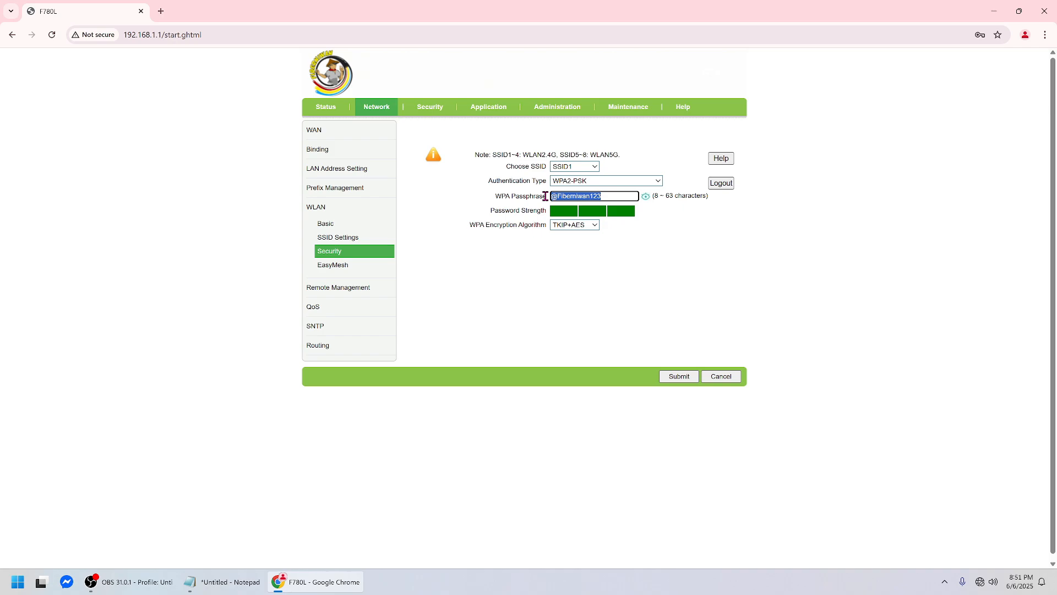
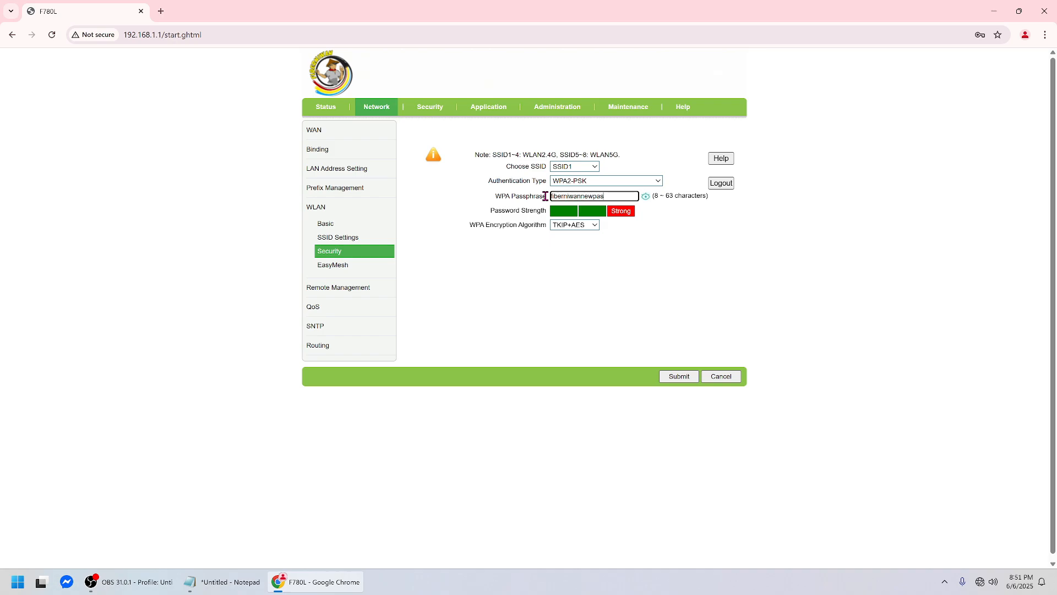
pyautogui.click(671, 378)
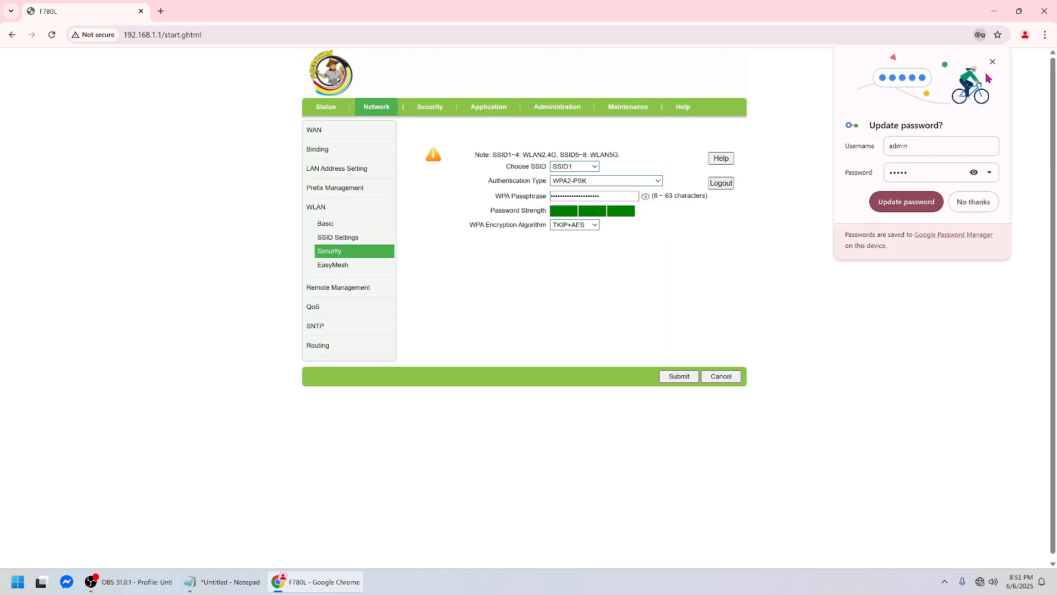
# Dismiss the browser prompt and show SSID1's new passphrase in plain text.
pyautogui.click(991, 62)
pyautogui.click(647, 198)
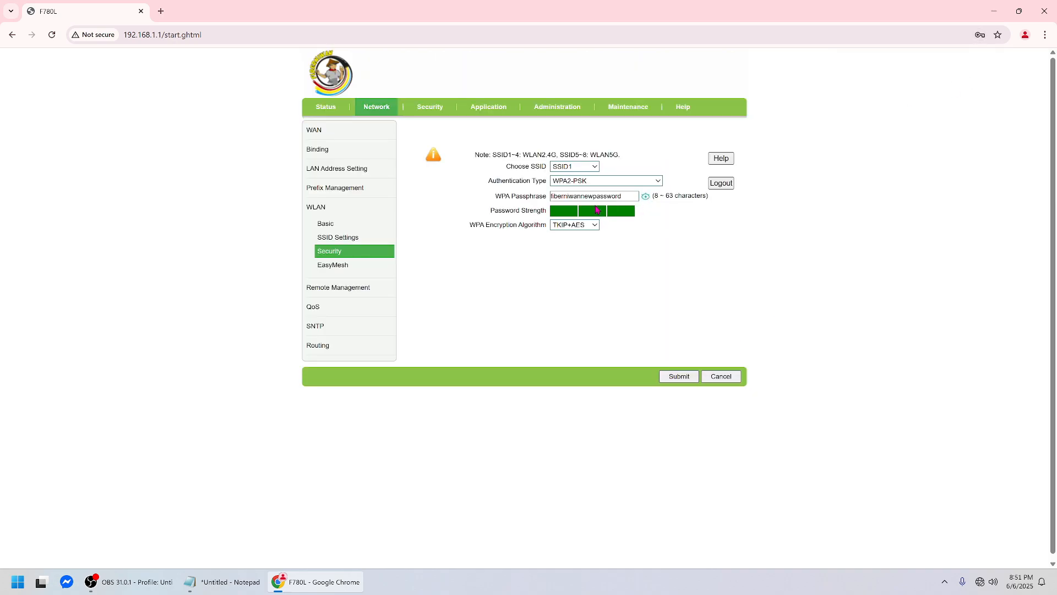
pyautogui.click(595, 166)
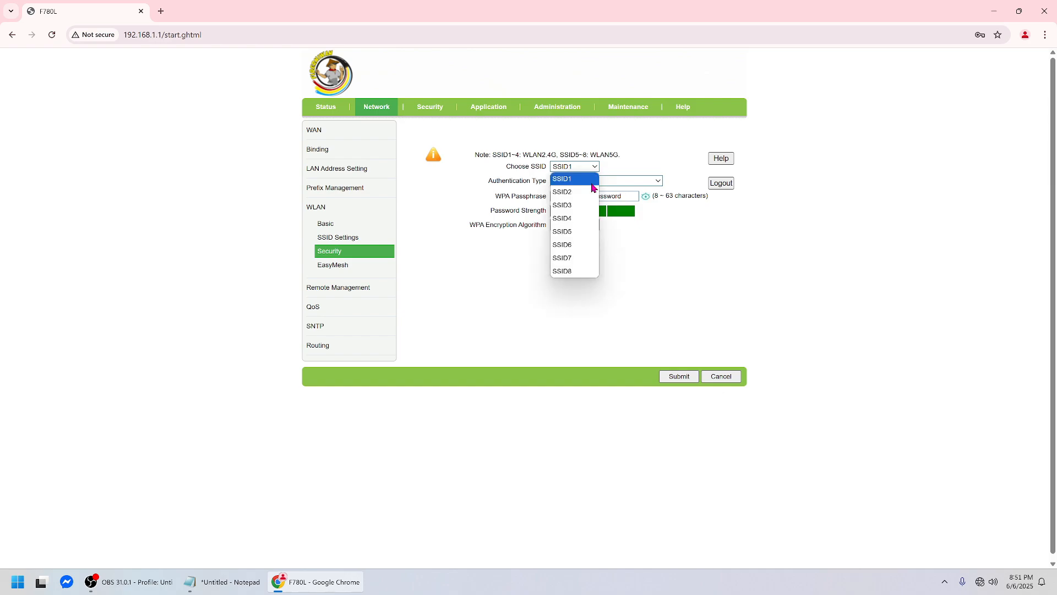
# Switch to SSID5 and replace its WPA passphrase with the same new one, then submit.
pyautogui.click(574, 231)
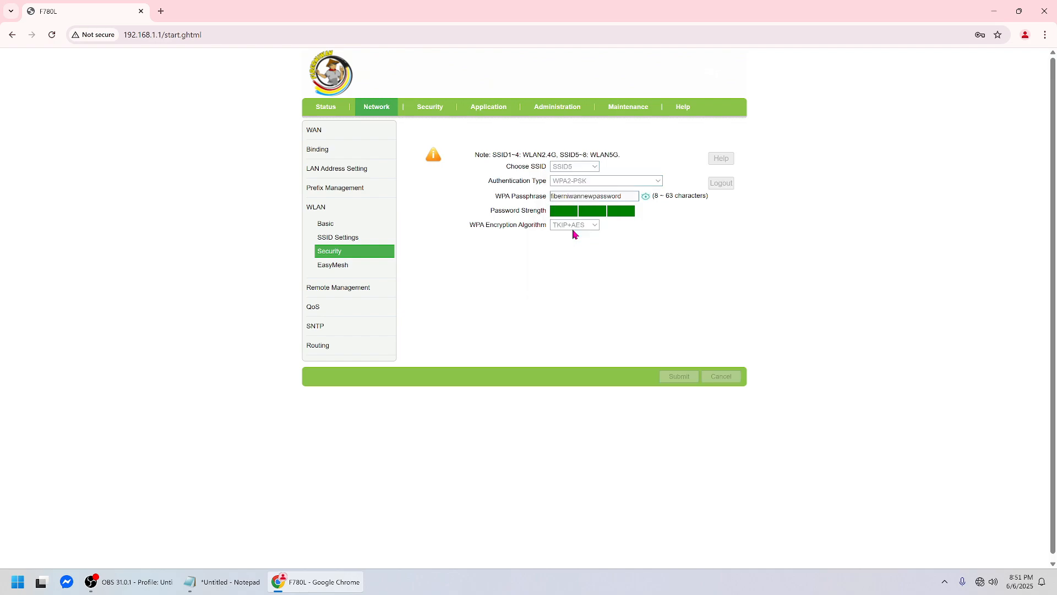
pyautogui.click(994, 61)
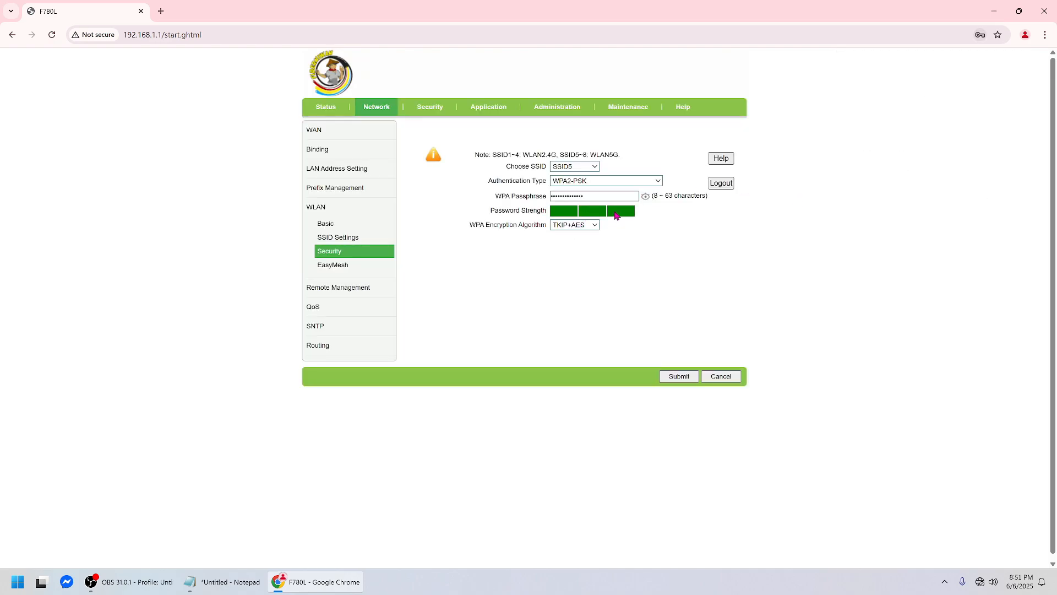
pyautogui.click(646, 197)
pyautogui.moveTo(627, 197); pyautogui.dragTo(525, 205)
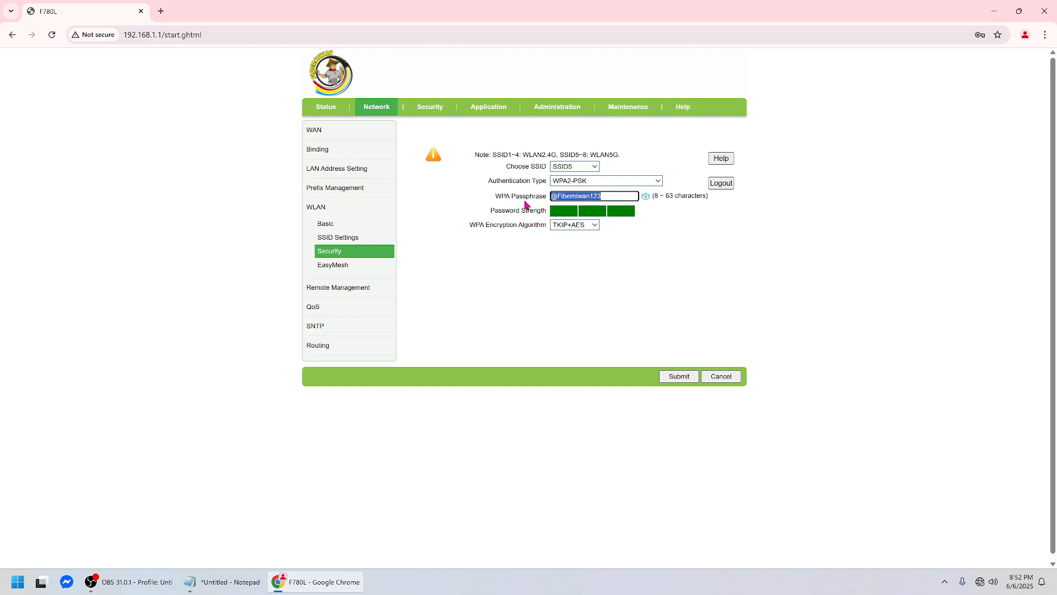
pyautogui.press('BackSpace')
pyautogui.click(677, 378)
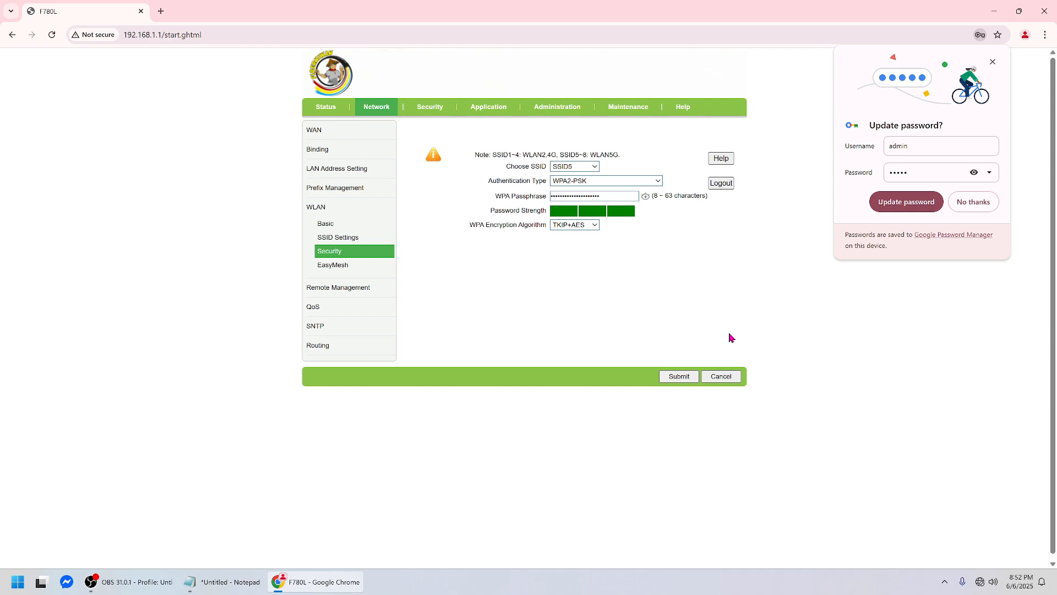
pyautogui.click(962, 209)
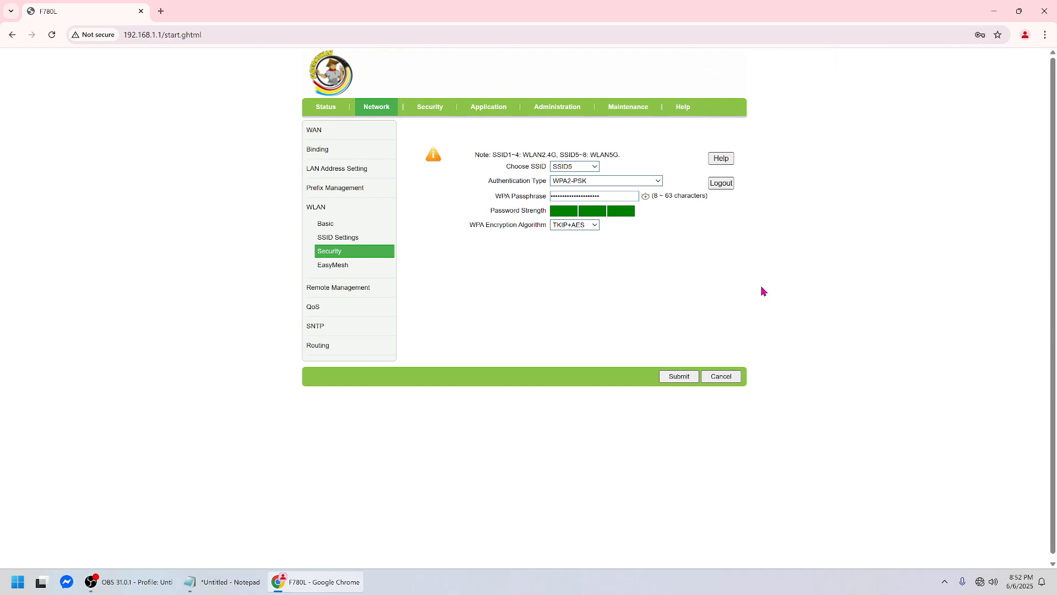
# Check the network names: SSID1 is Fiberniwan-2G and SSID5 is Fiberniwan-5G.
pyautogui.click(352, 238)
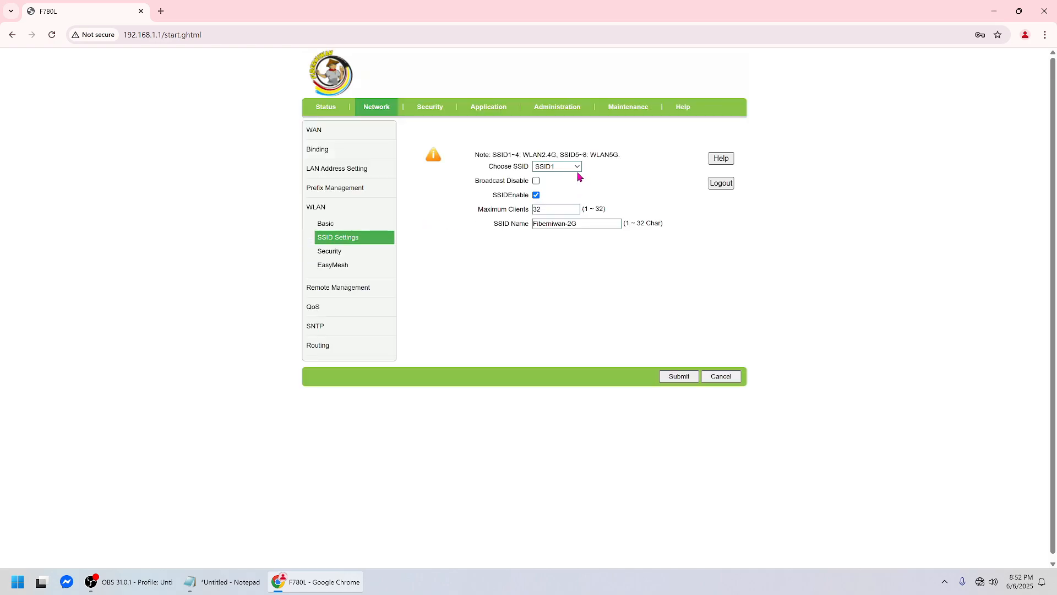
pyautogui.click(570, 224)
pyautogui.moveTo(570, 226); pyautogui.dragTo(524, 225)
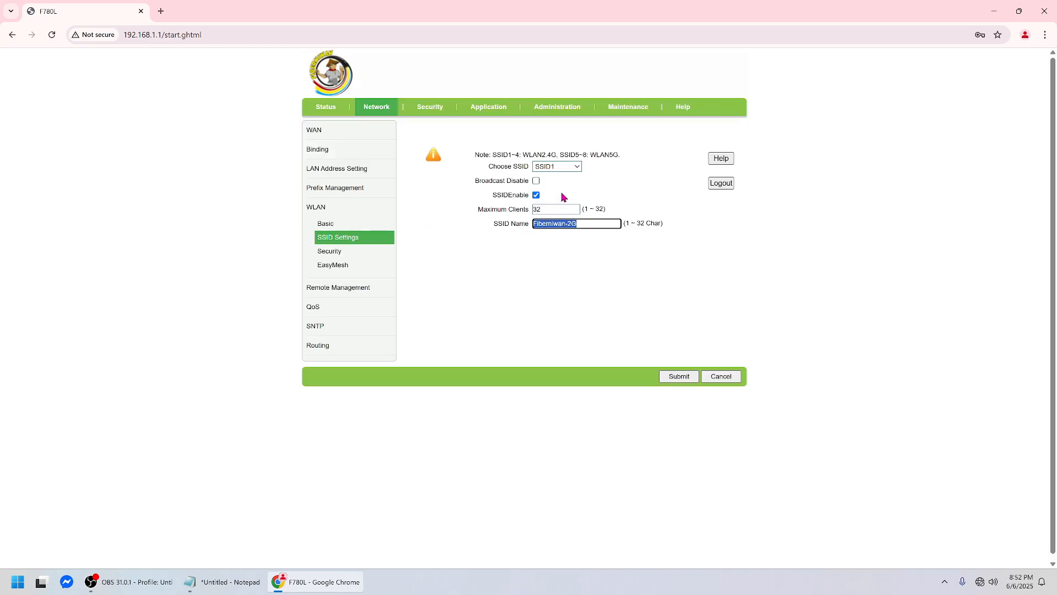
pyautogui.click(578, 167)
pyautogui.click(550, 229)
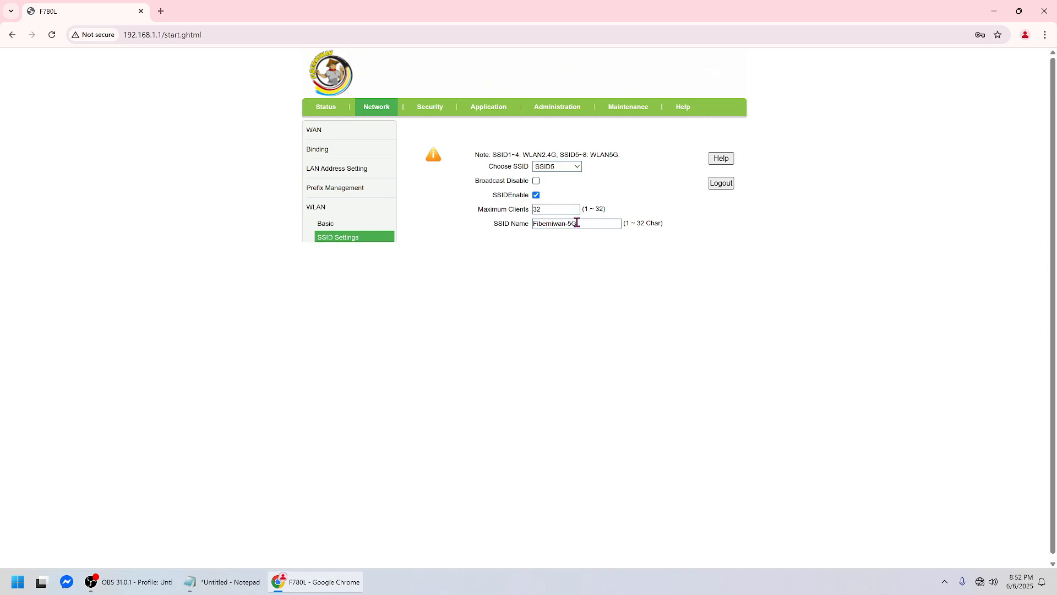
pyautogui.moveTo(600, 221); pyautogui.dragTo(523, 226)
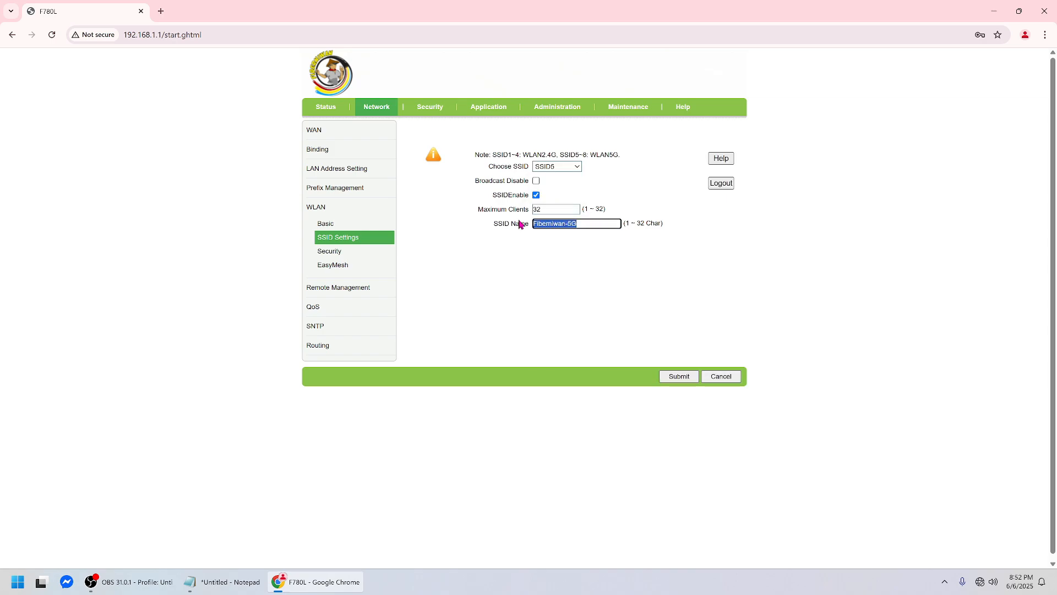
# On WLAN Security, reveal the SSID1 and SSID5 passphrases to confirm they match.
pyautogui.click(343, 257)
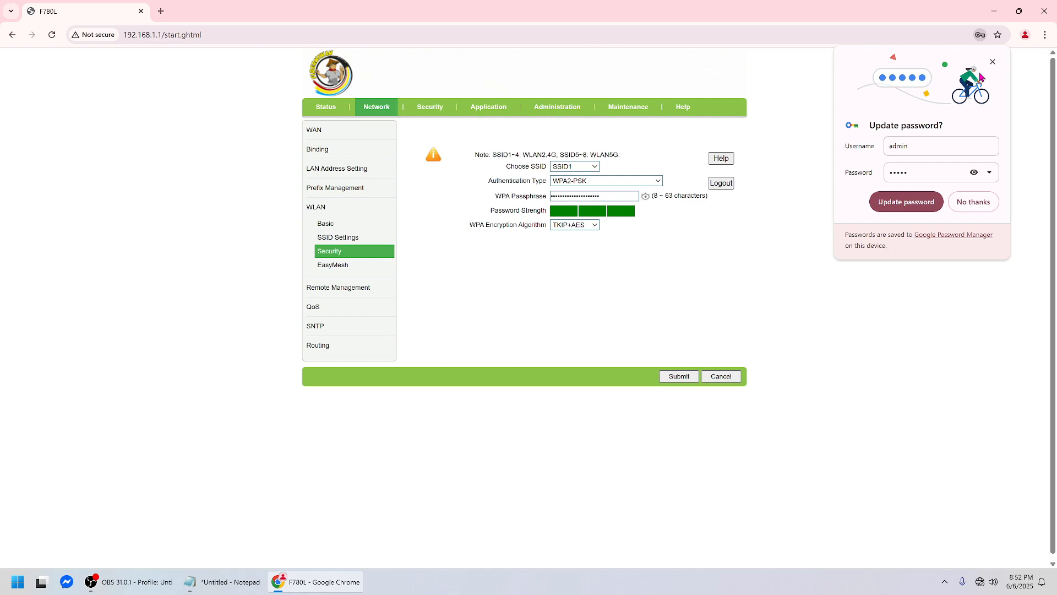
pyautogui.click(645, 197)
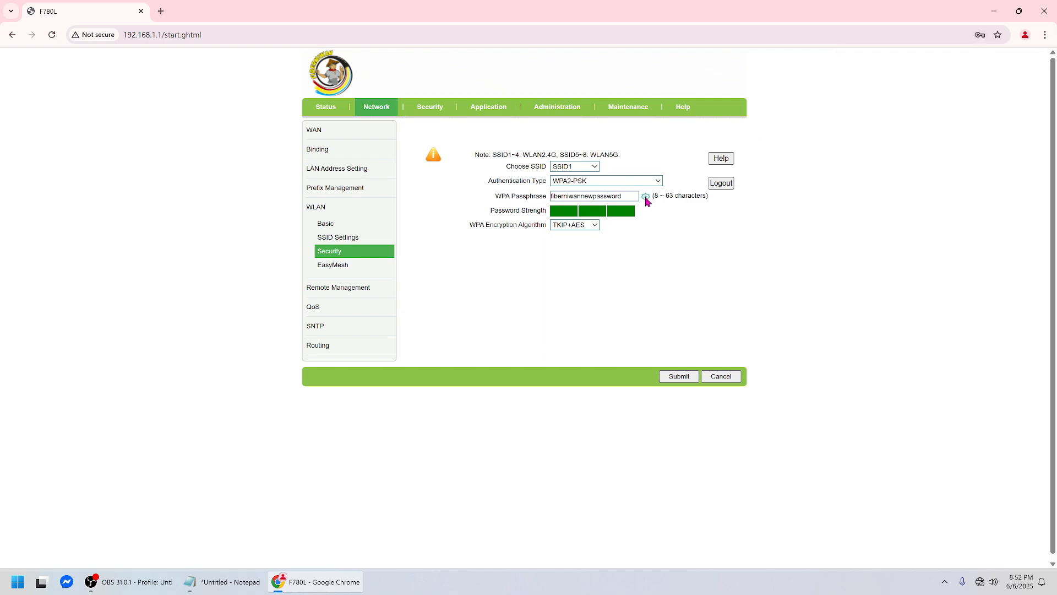
pyautogui.click(594, 167)
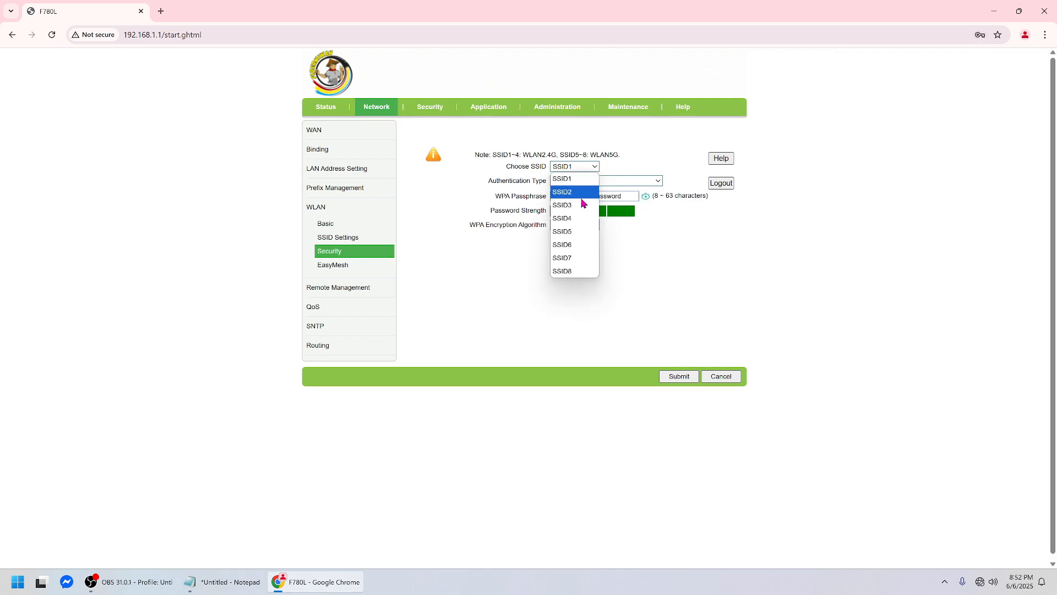
pyautogui.click(573, 231)
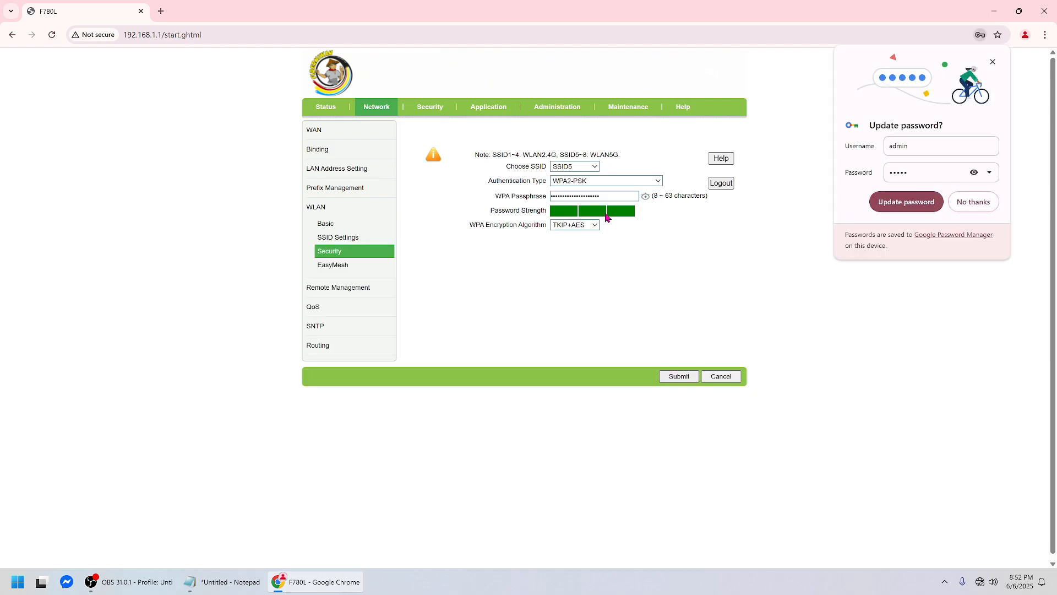
pyautogui.click(993, 61)
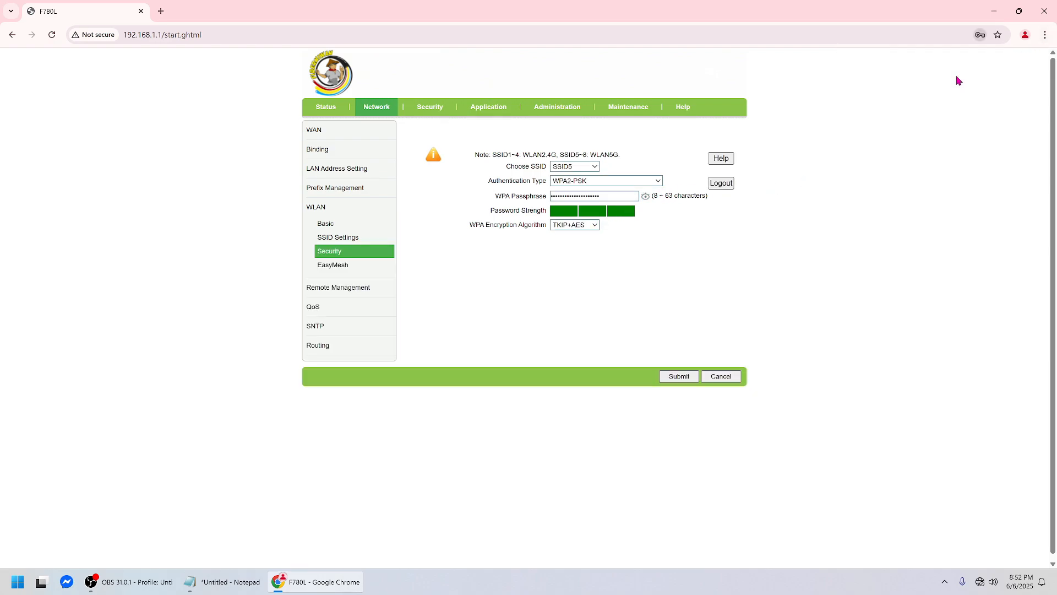
pyautogui.click(646, 196)
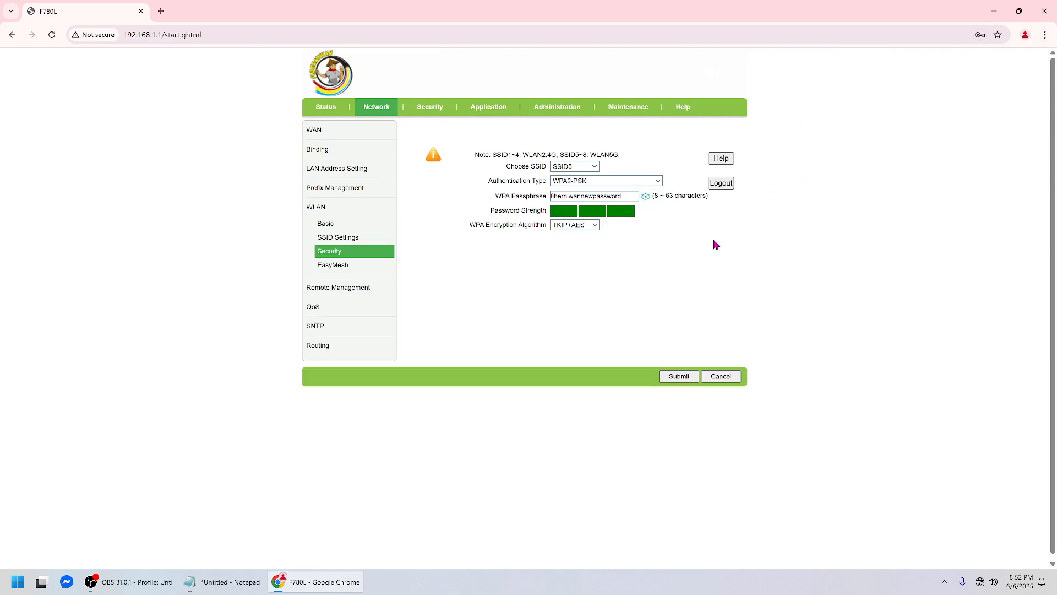